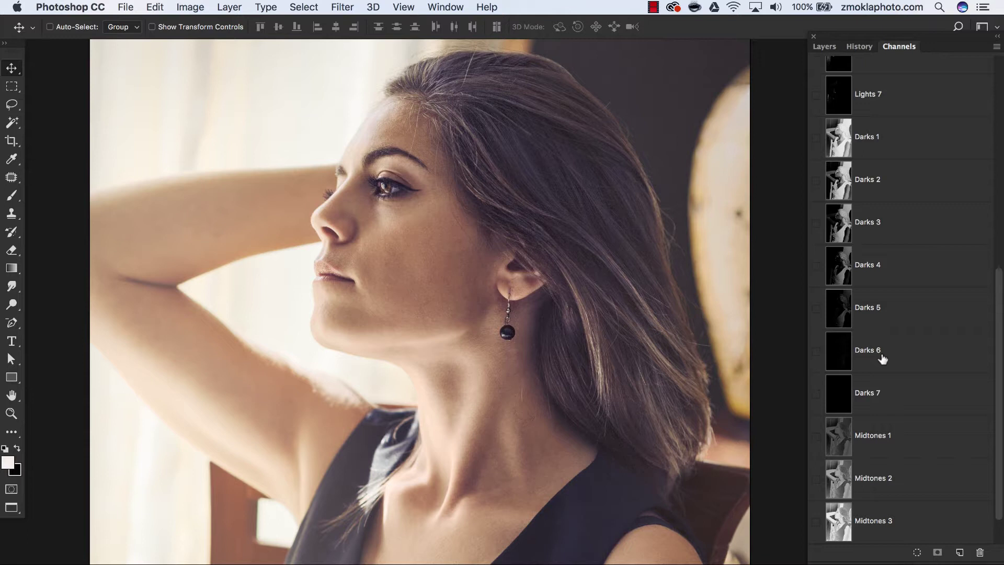
Show the layer stack and compare the portrait with the edit group hidden and shown
key("super+minus")
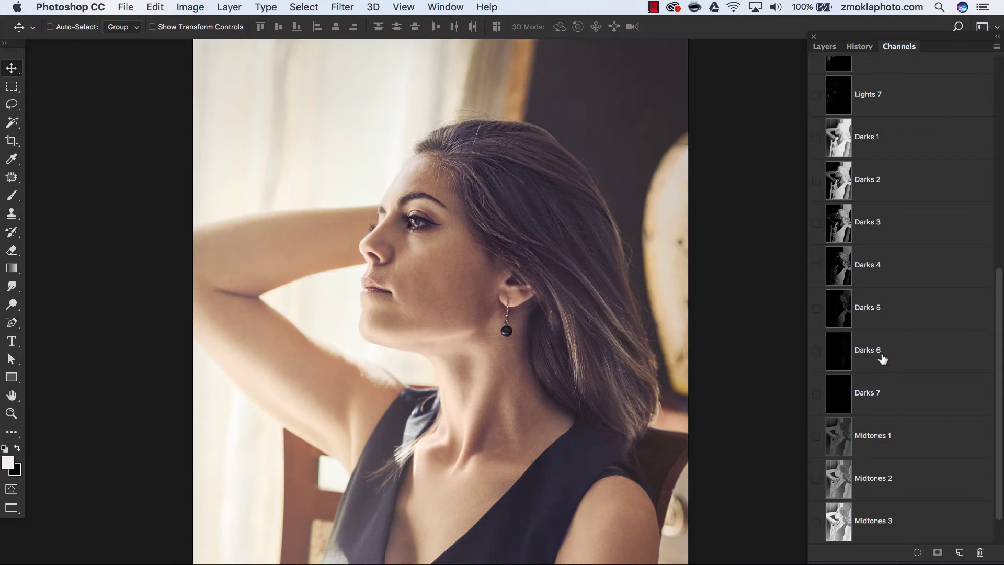
left_click_drag(401, 490, 389, 430)
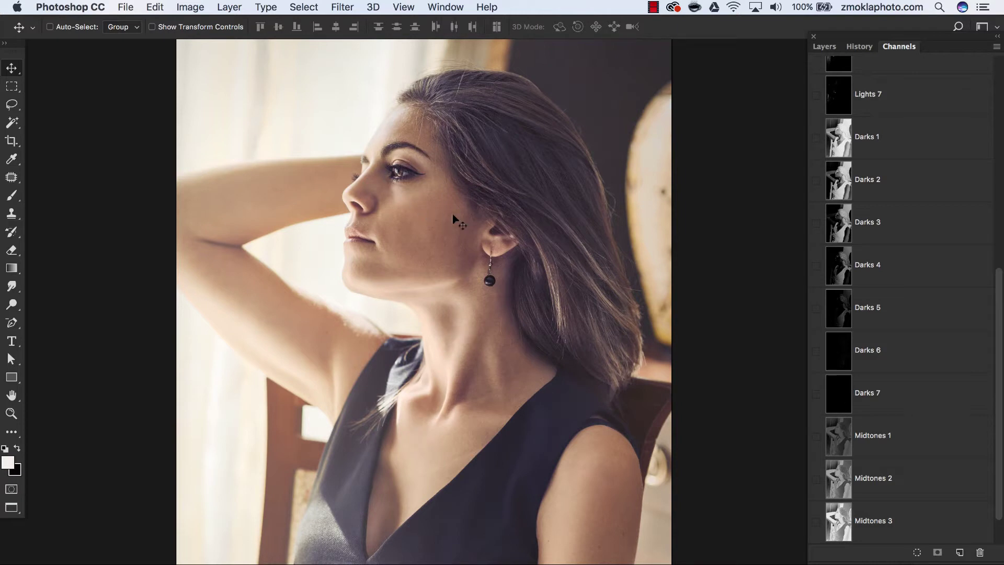
key("super+plus")
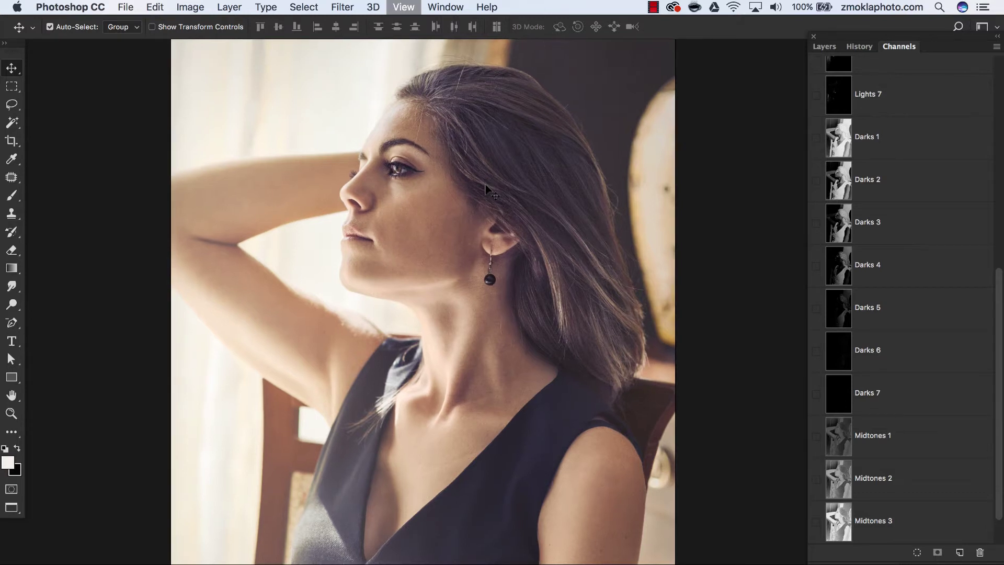
scroll(489, 222, "up", 3)
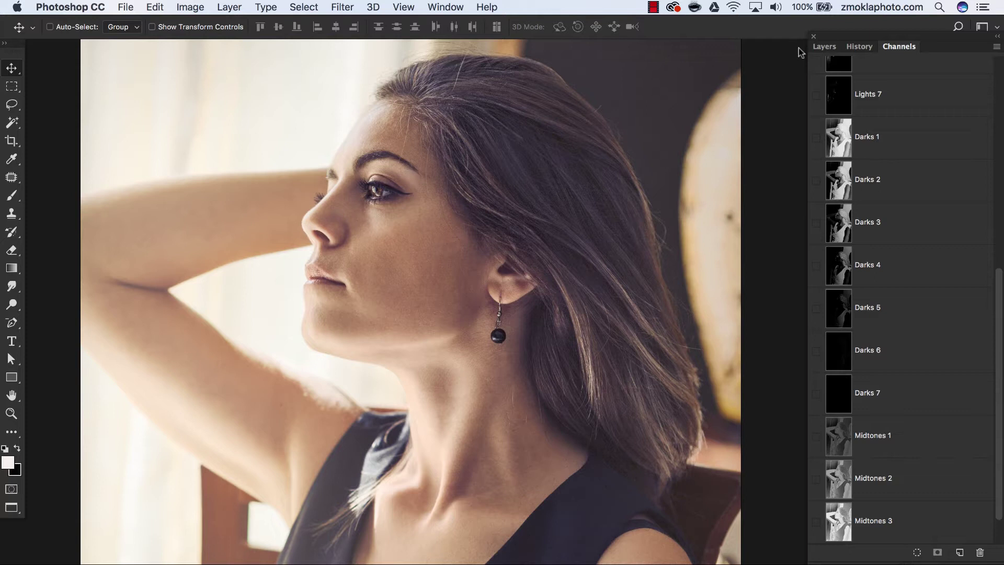
left_click(826, 47)
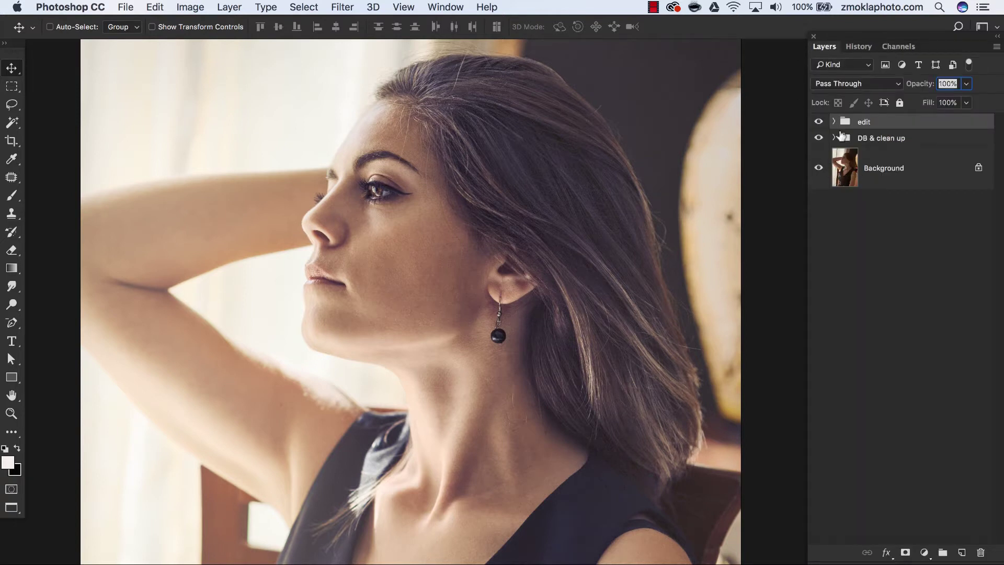
left_click(818, 122)
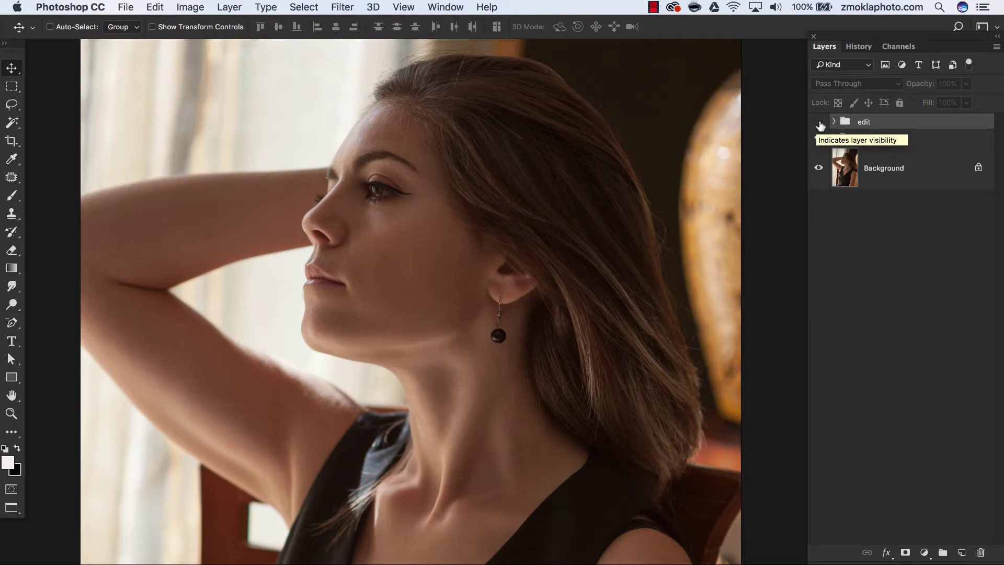
left_click(820, 124)
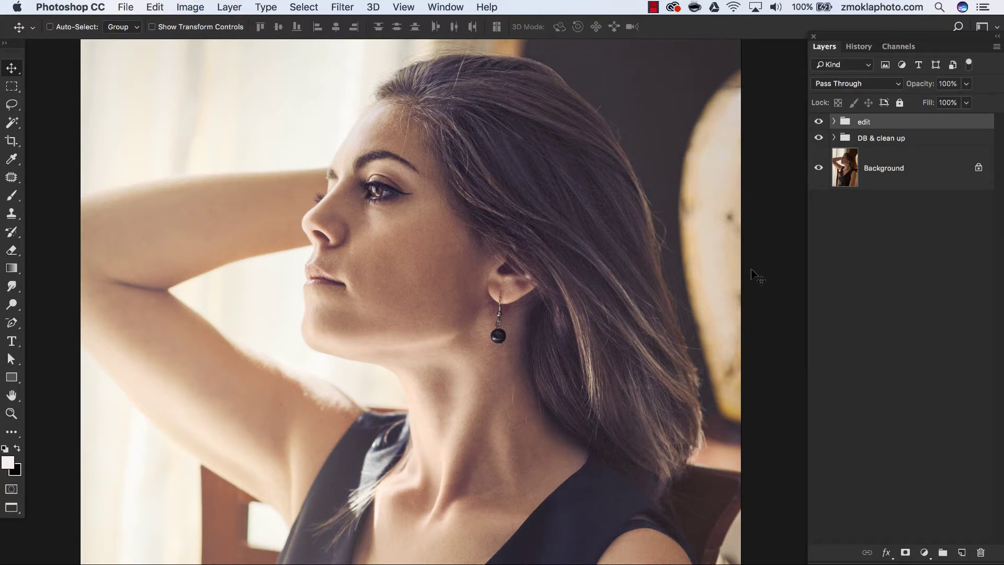
key("super+plus")
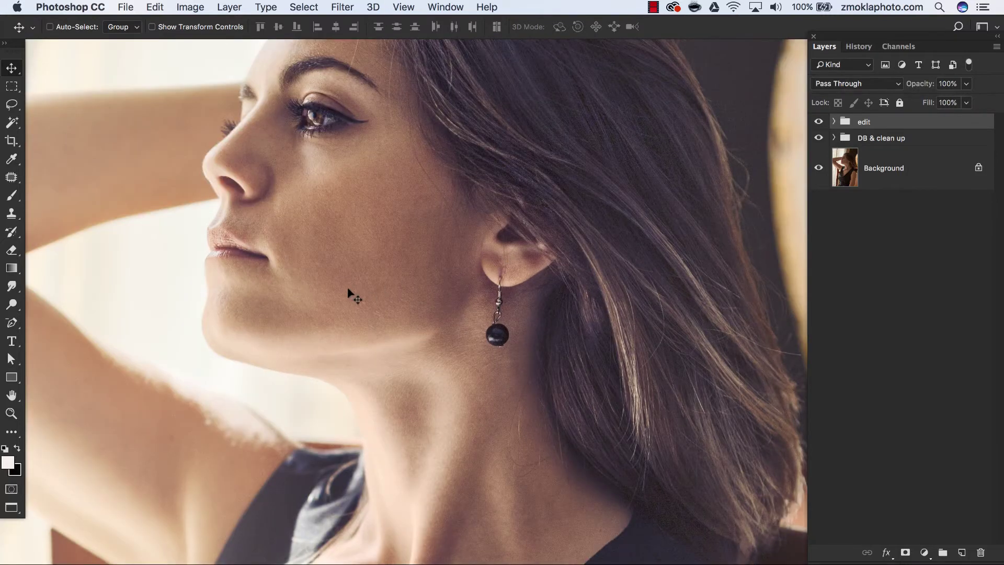
left_click_drag(349, 292, 461, 305)
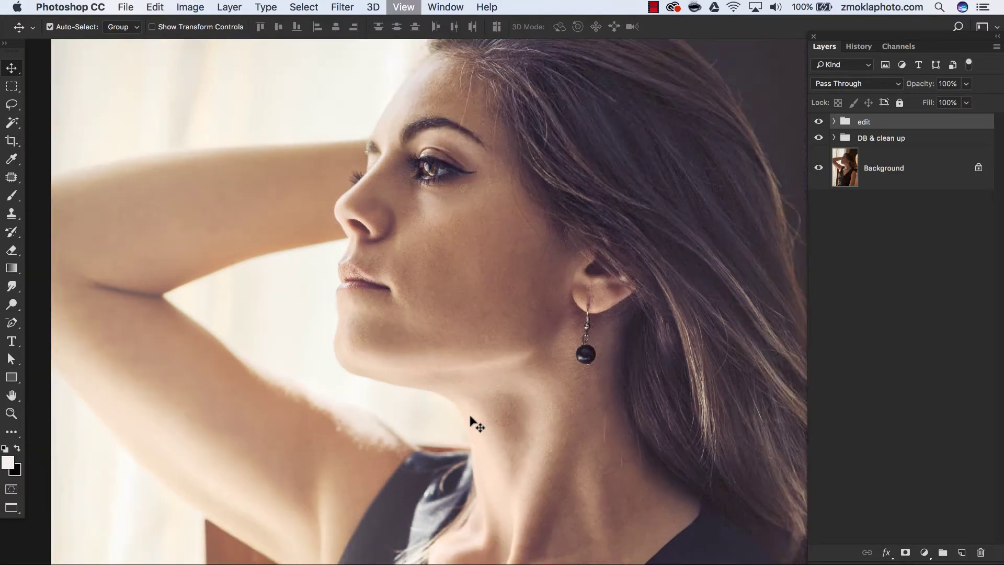
key("super+0")
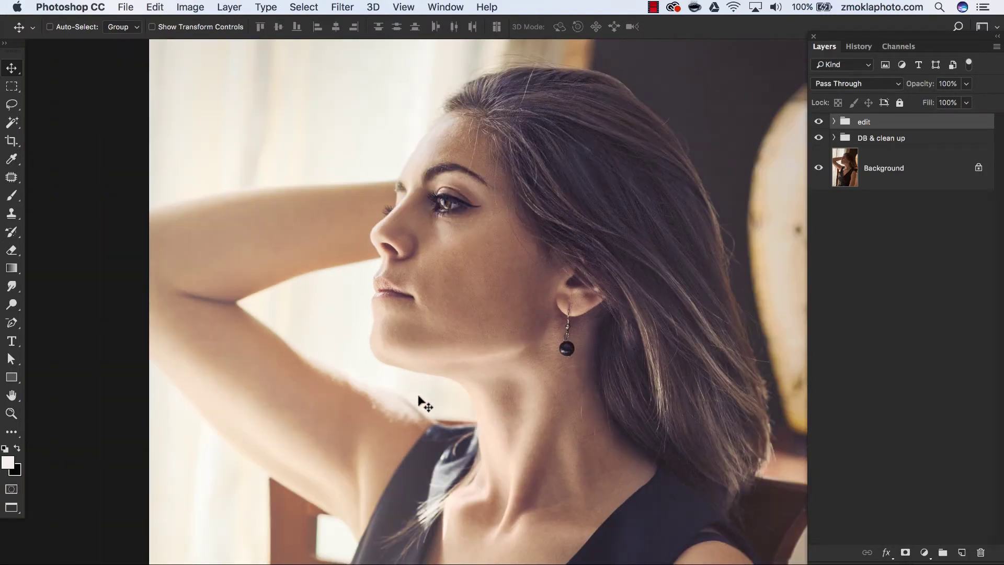
left_click_drag(401, 427, 393, 418)
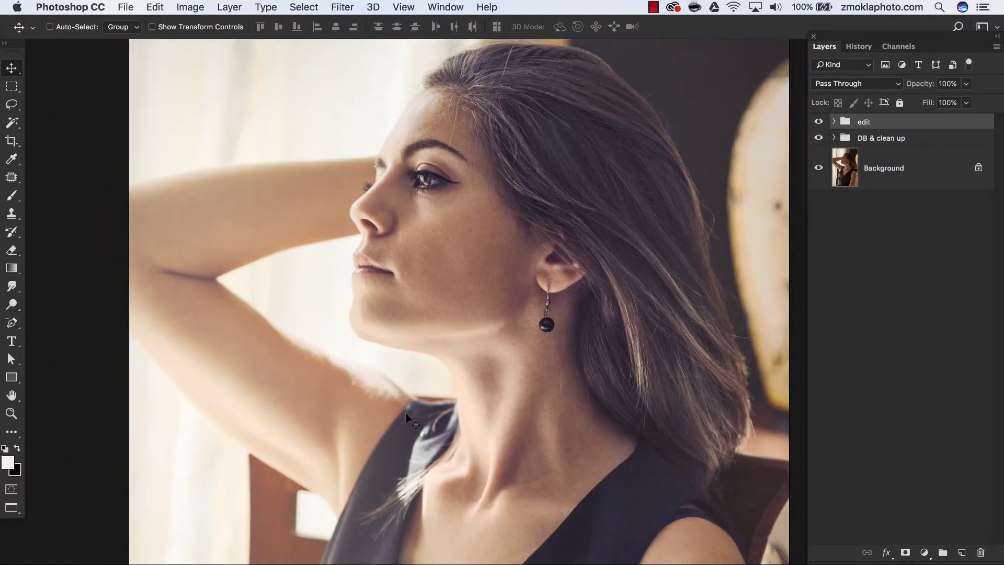
key("super+0")
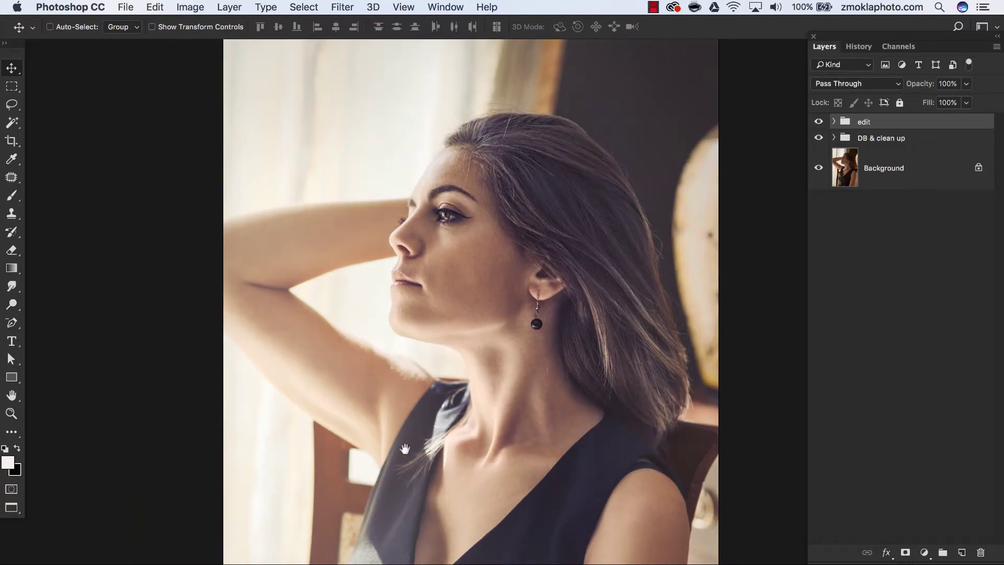
left_click_drag(399, 462, 364, 426)
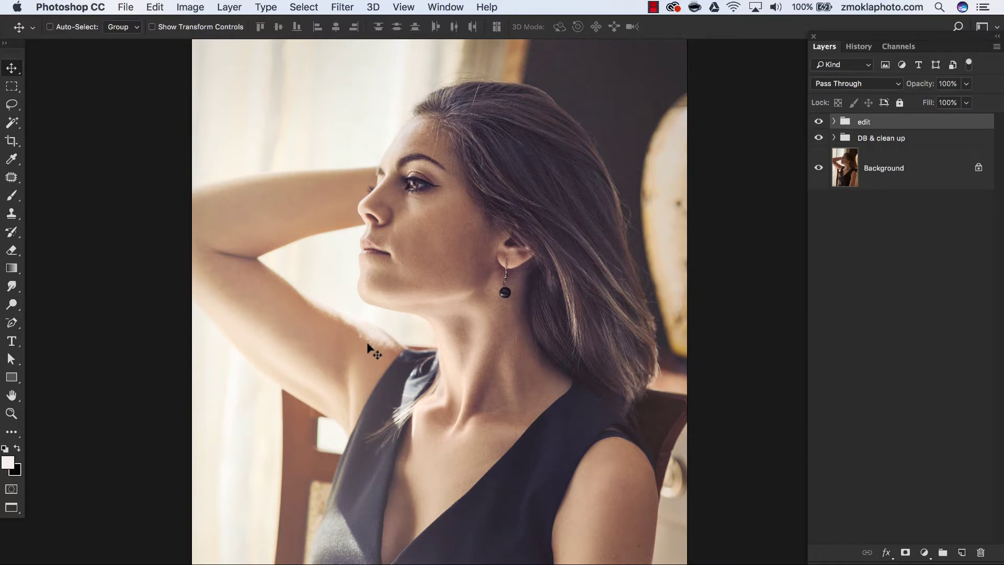
mouse_move(410, 438)
left_mouse_down()
mouse_move(413, 396)
mouse_move(402, 442)
left_mouse_up()
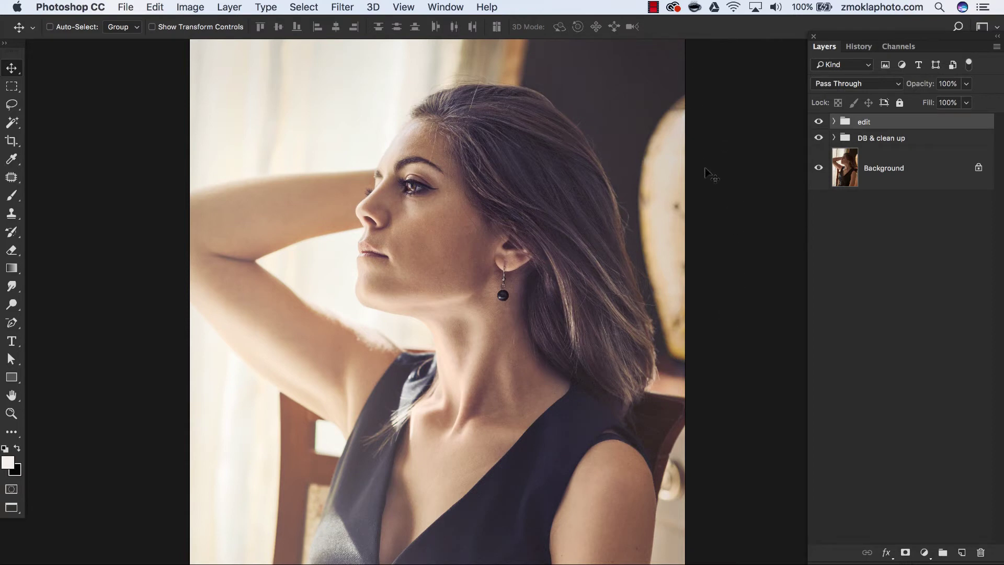
Expand the edit group and compare the whole portrait with the color group hidden and shown
left_click(835, 122)
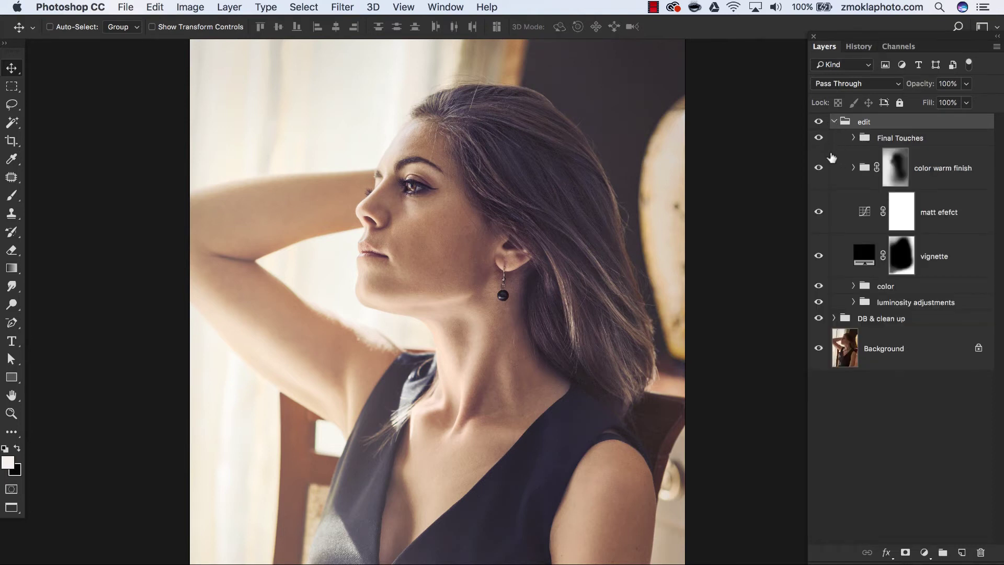
left_click(882, 288)
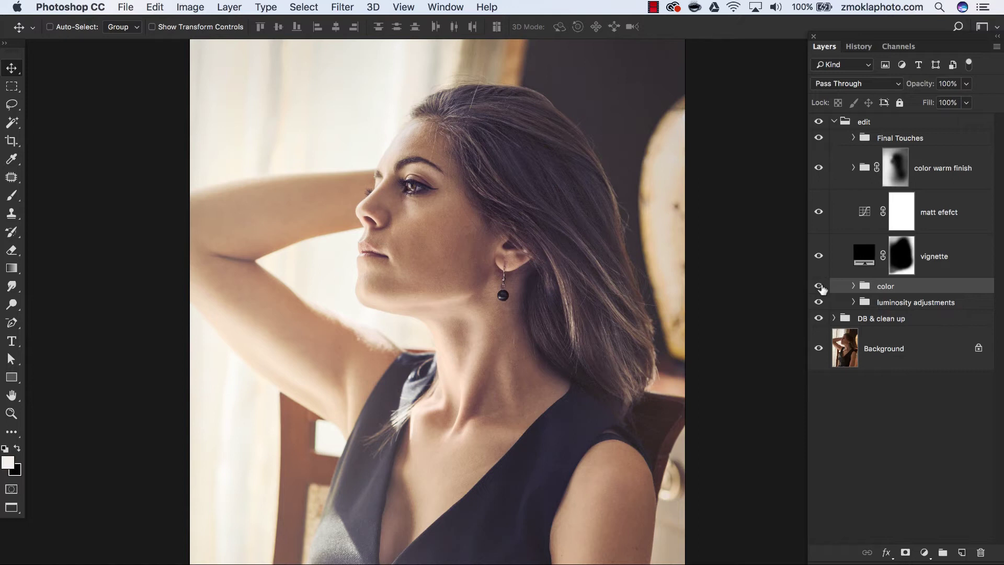
left_click(819, 287)
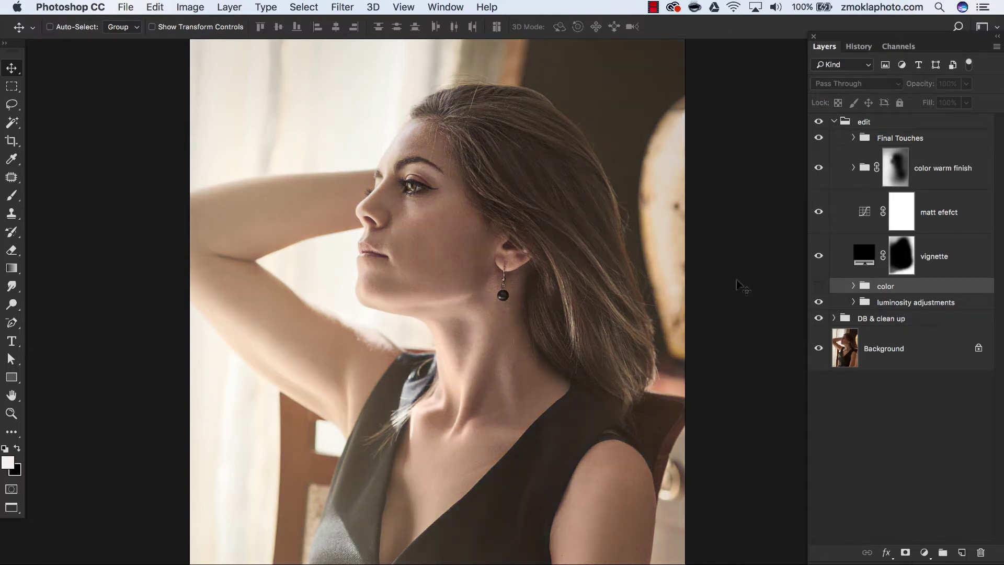
key("super+minus")
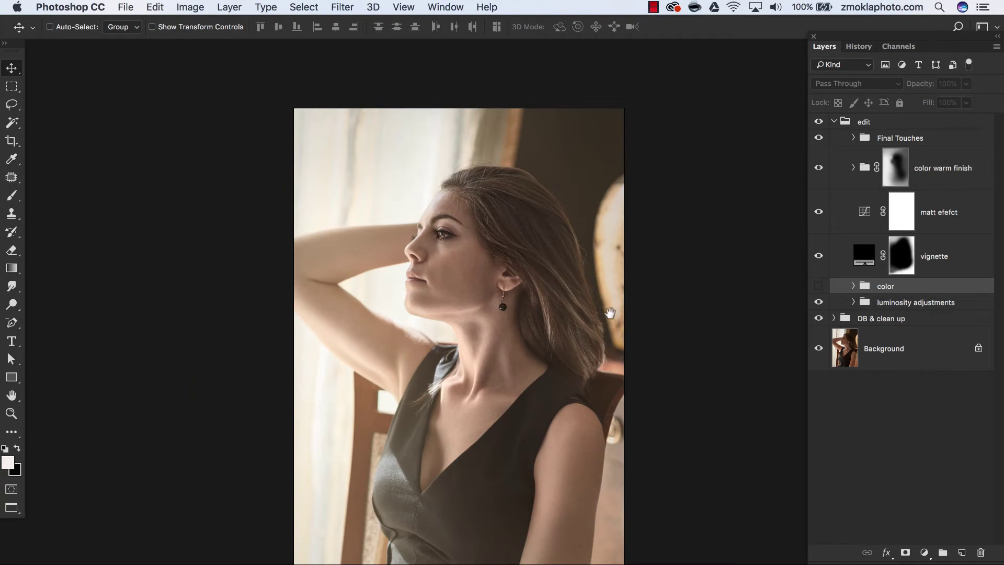
left_click_drag(618, 329, 611, 272)
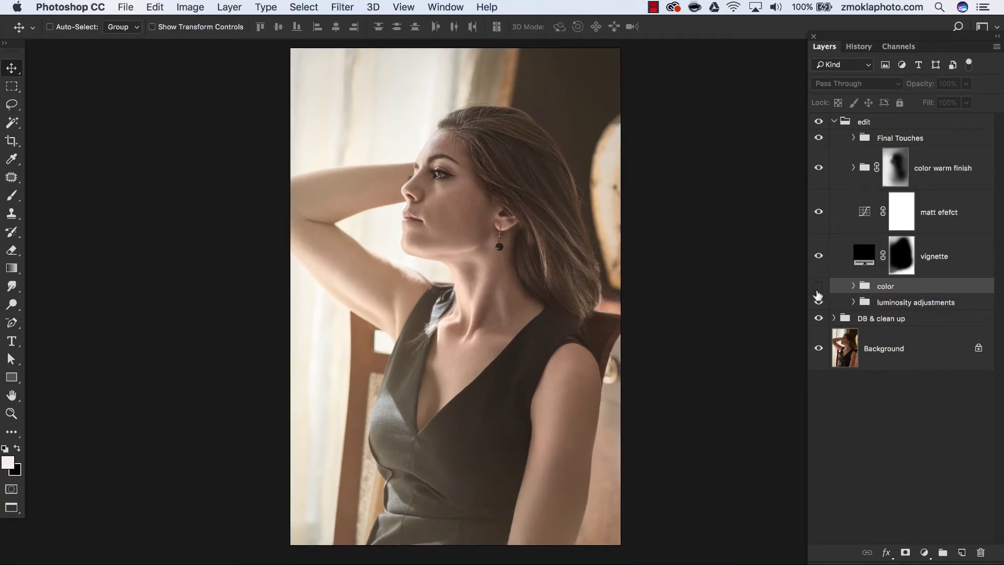
left_click(819, 287)
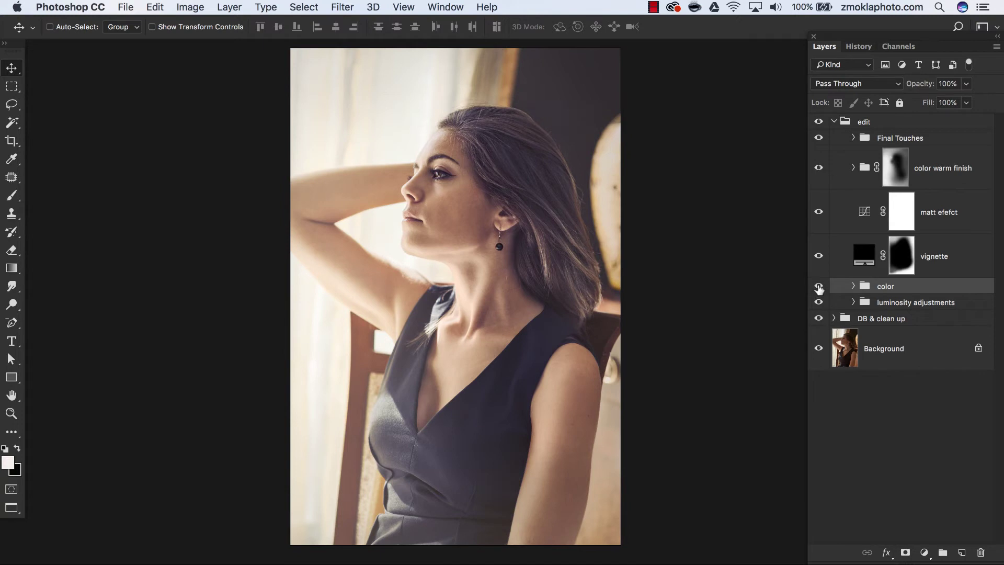
left_click(818, 287)
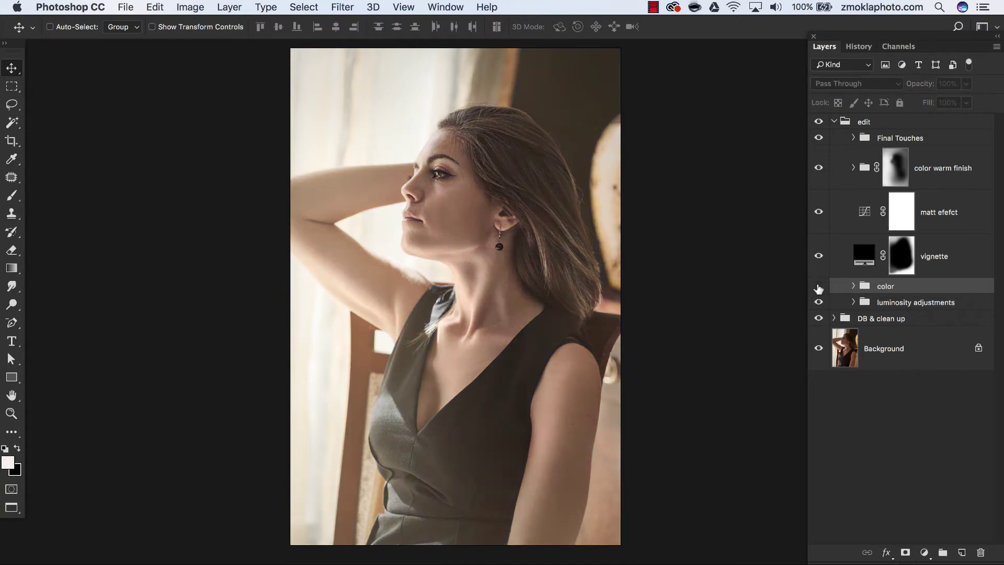
left_click(818, 287)
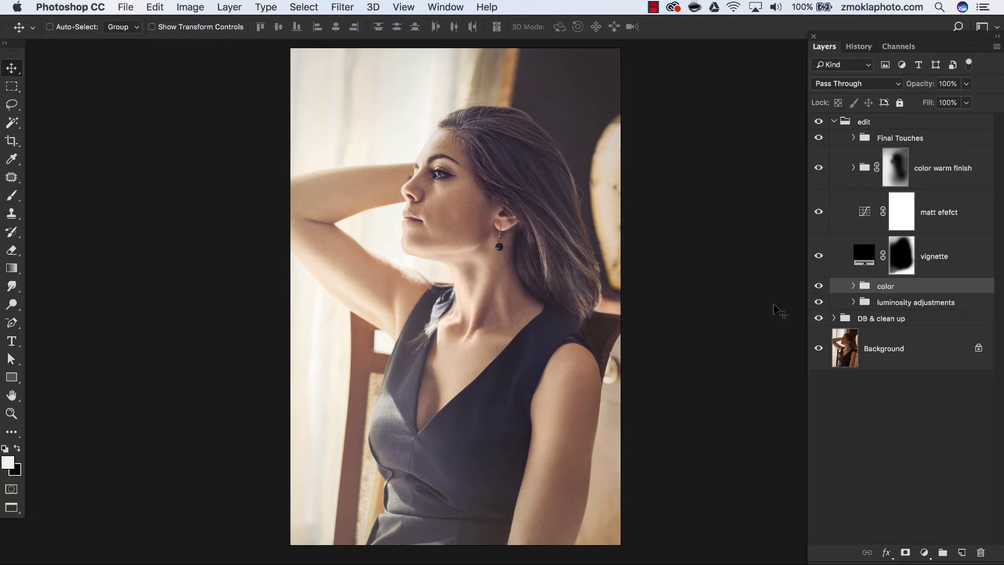
Isolate the Background layer and compare it with the DB & clean up group switched on and off, leaving the group visible
key("super+equal")
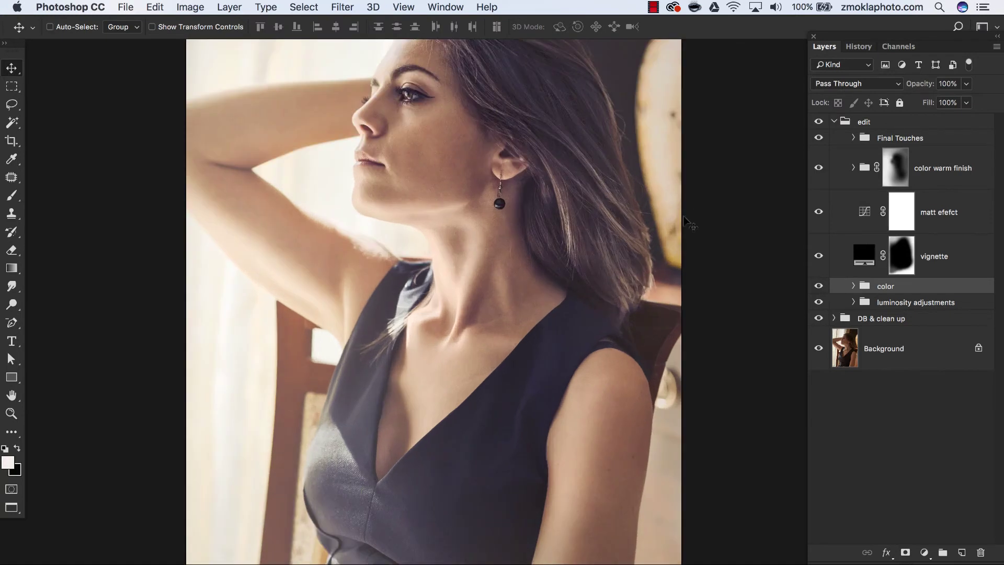
left_click_drag(670, 201, 665, 271)
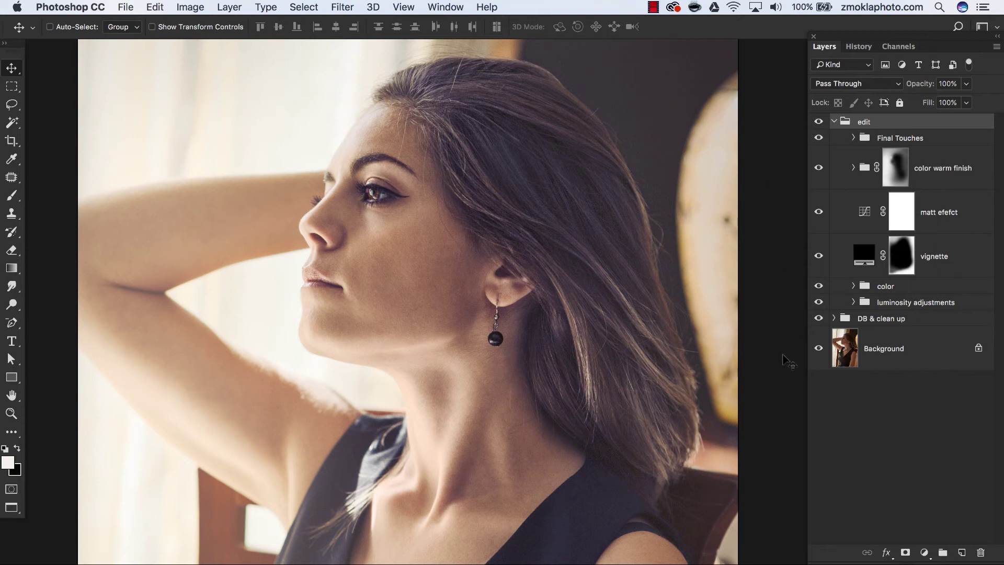
left_click(820, 353, "alt")
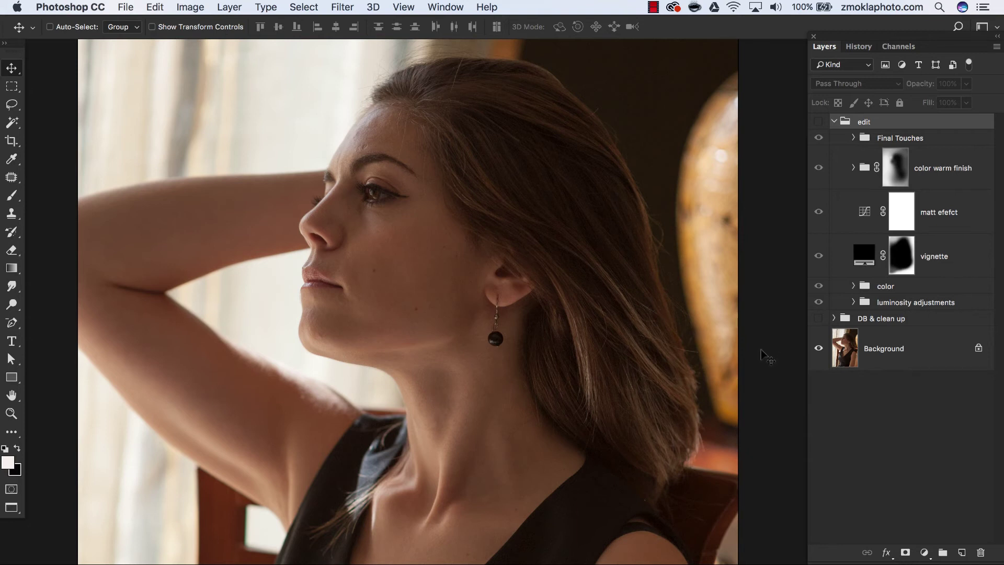
left_click(818, 319)
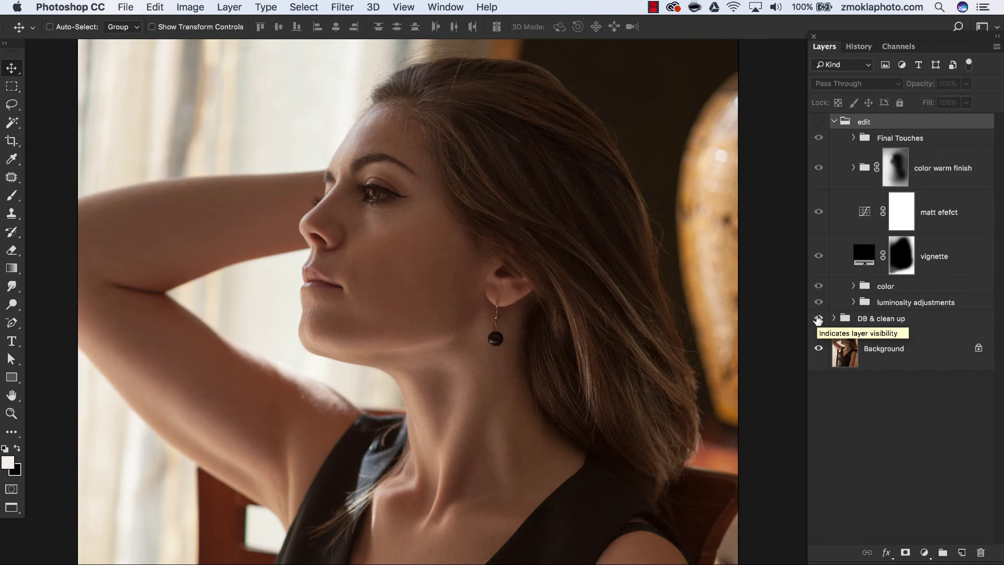
left_click(819, 319)
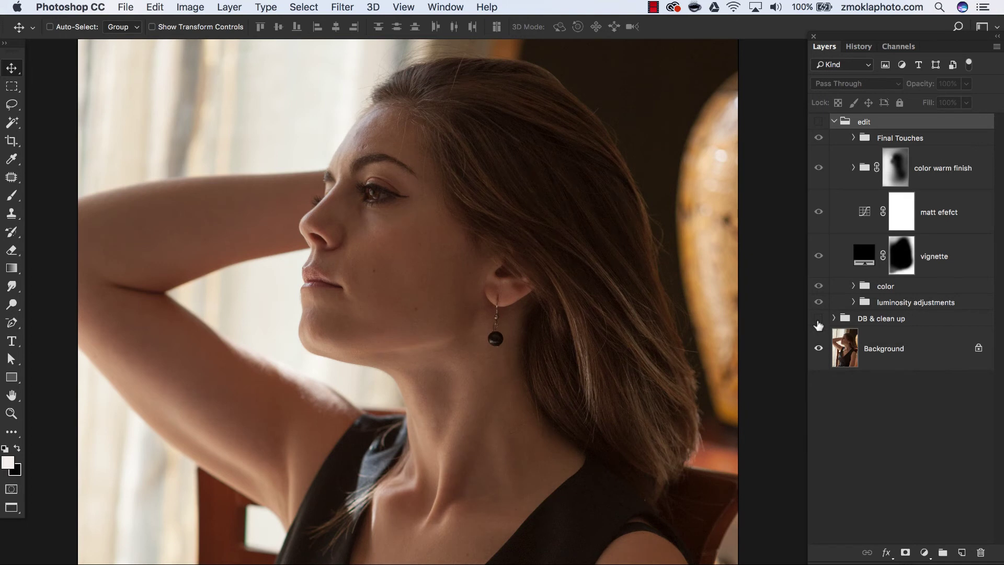
left_click(818, 320)
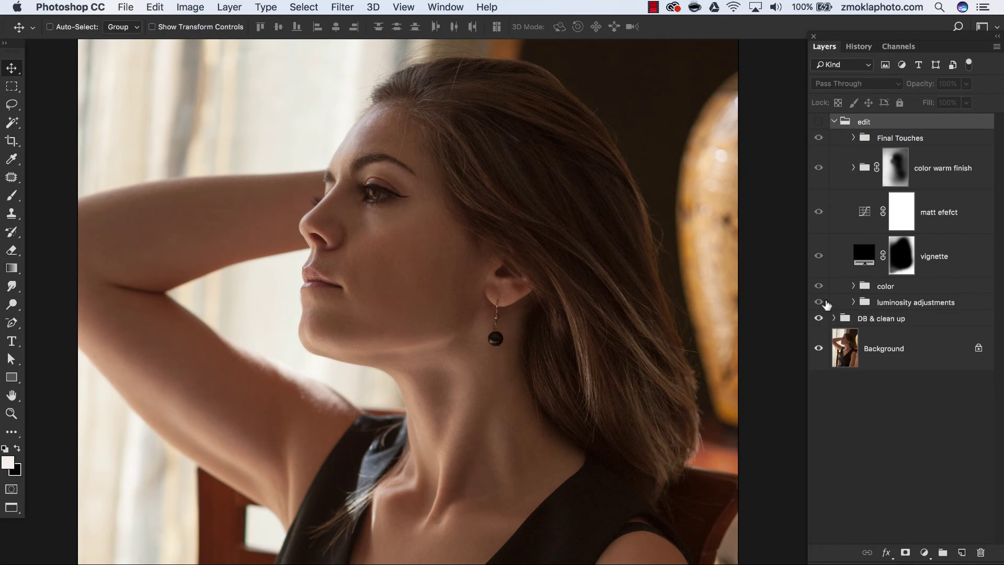
Show the edit group with only luminosity adjustments visible inside it, and compare the portrait with and without that group
left_click(818, 121)
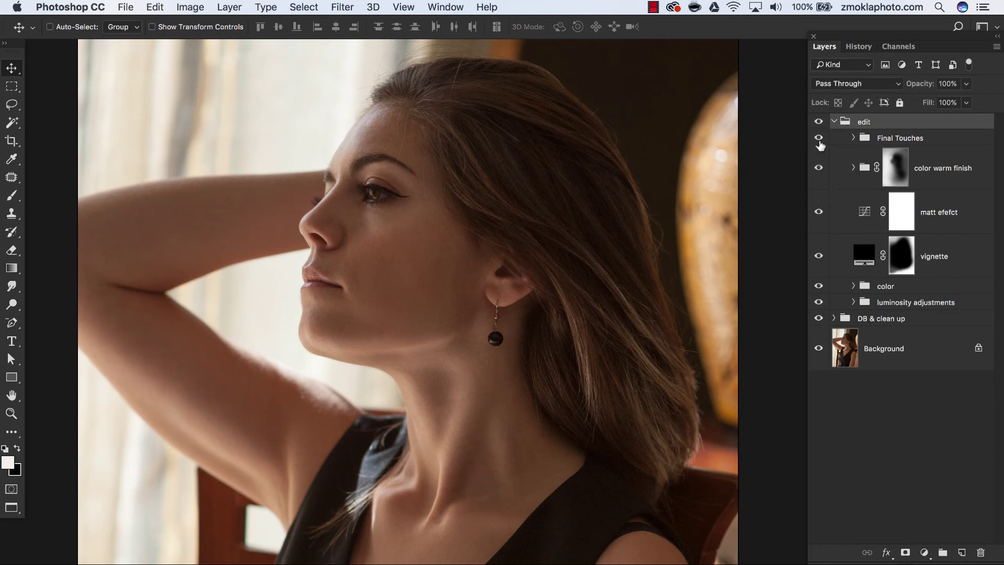
left_click(818, 137)
left_click_drag(814, 168, 818, 271)
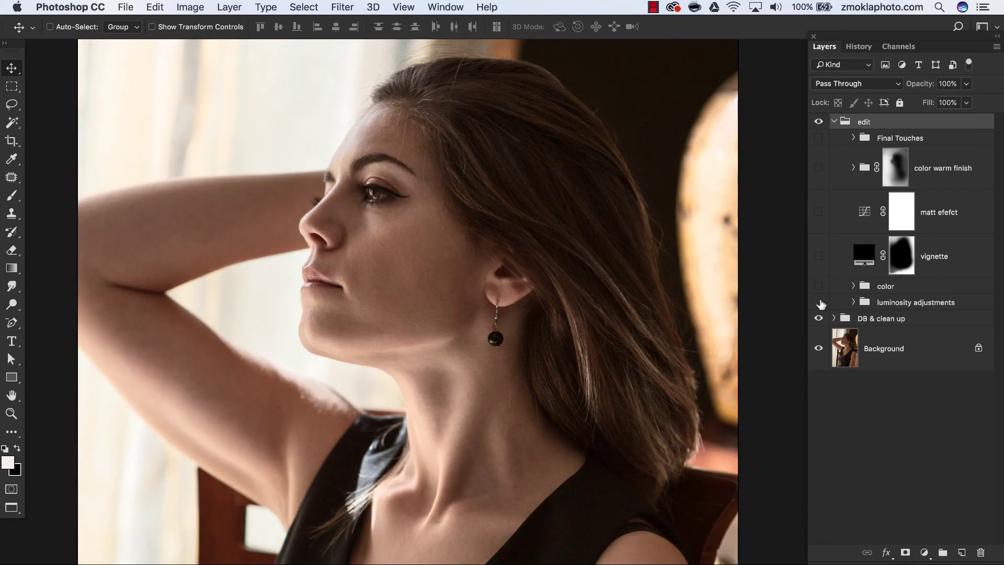
left_click(821, 304)
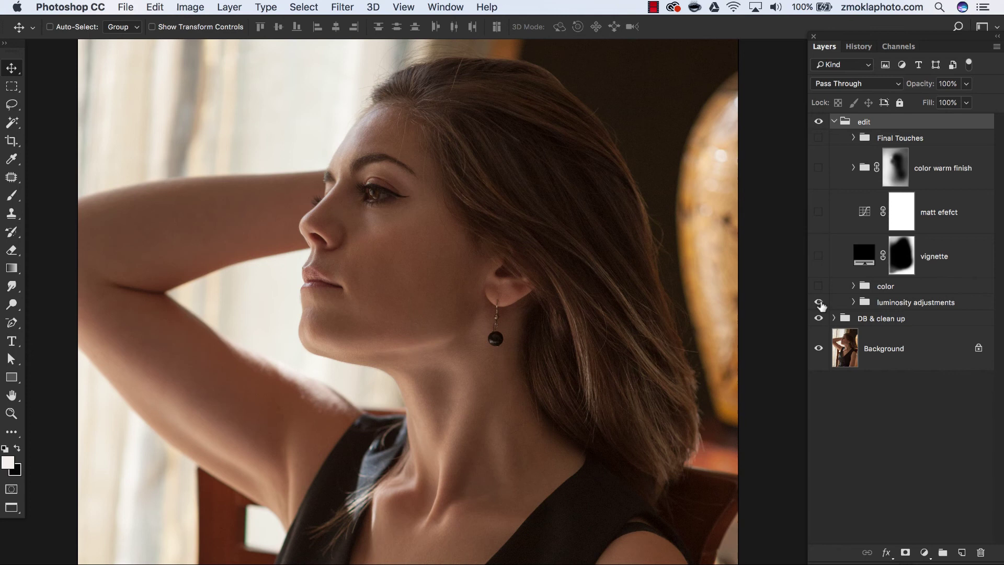
left_click(821, 304)
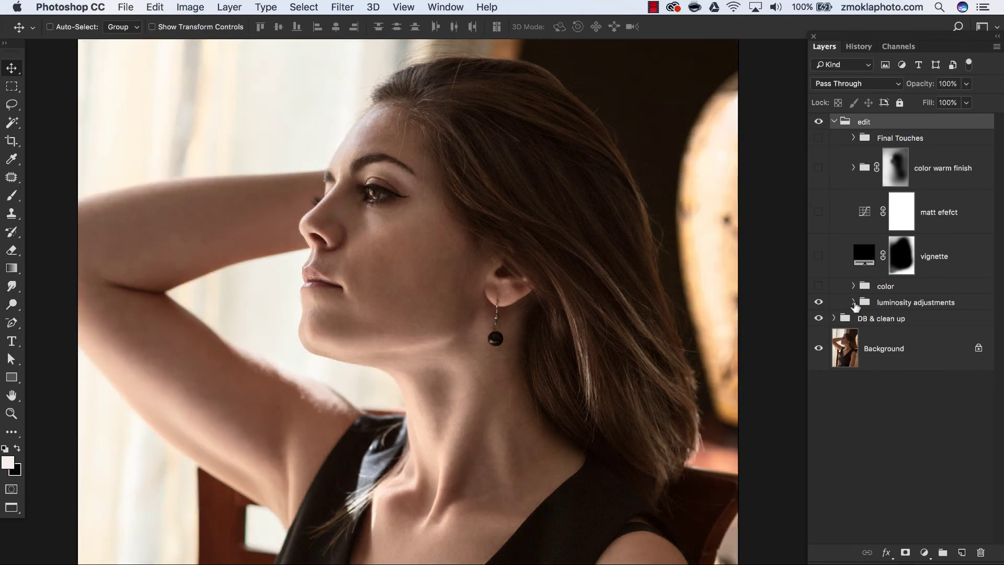
Turn on color, vignette, matt efefct, color warm finish and Final Touches one by one, and collapse the edit group
left_click(820, 287)
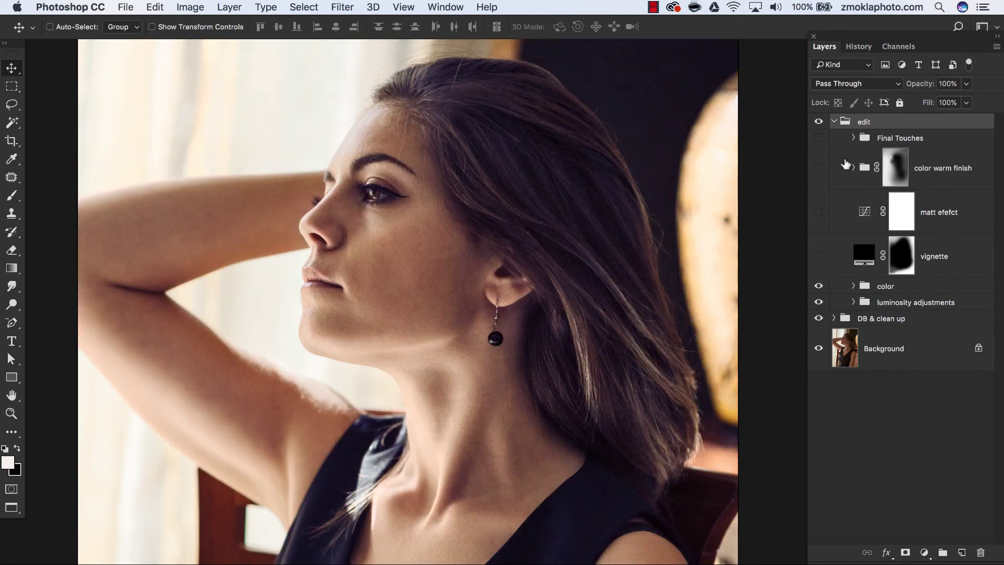
left_click(820, 257)
left_click(819, 215)
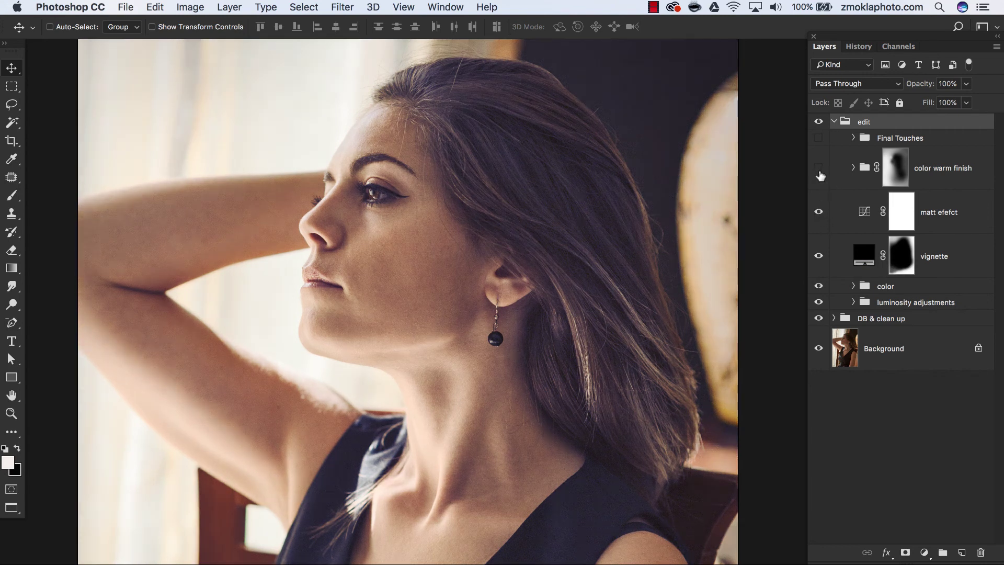
left_click(819, 168)
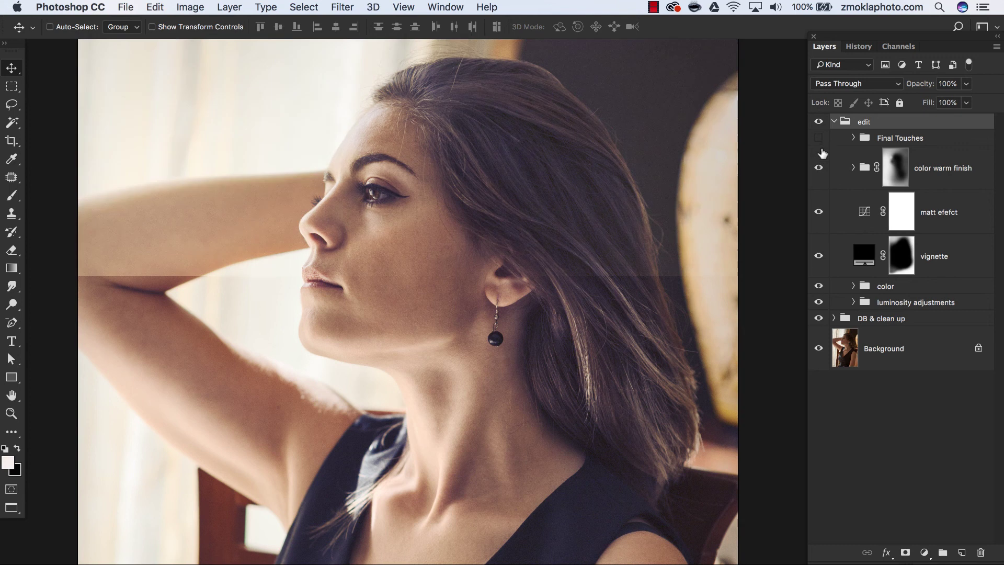
left_click(819, 138)
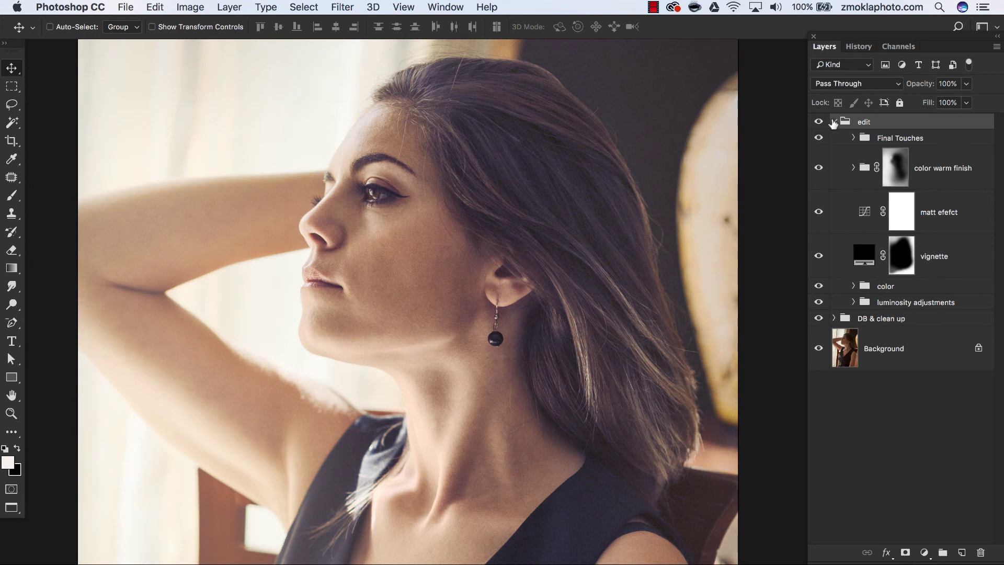
left_click(834, 122)
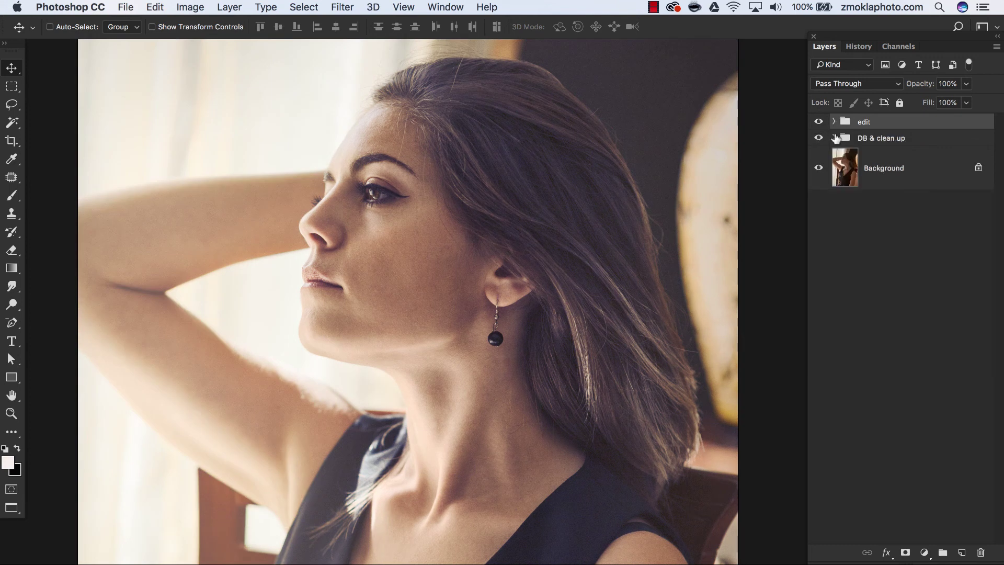
Compare the original Background alone with the full edit, and view the whole finished portrait
left_click(819, 168, "alt")
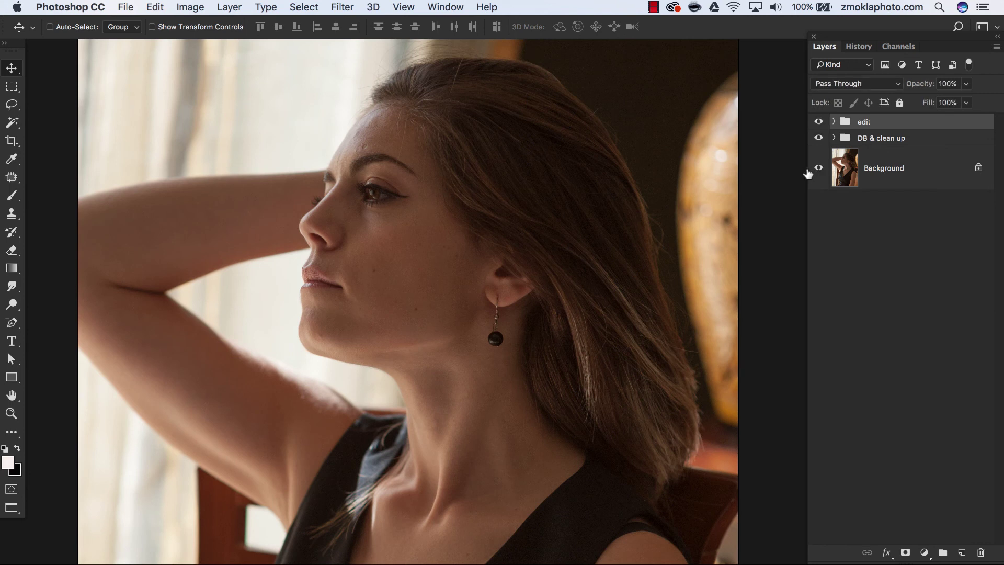
left_click(819, 168, "alt")
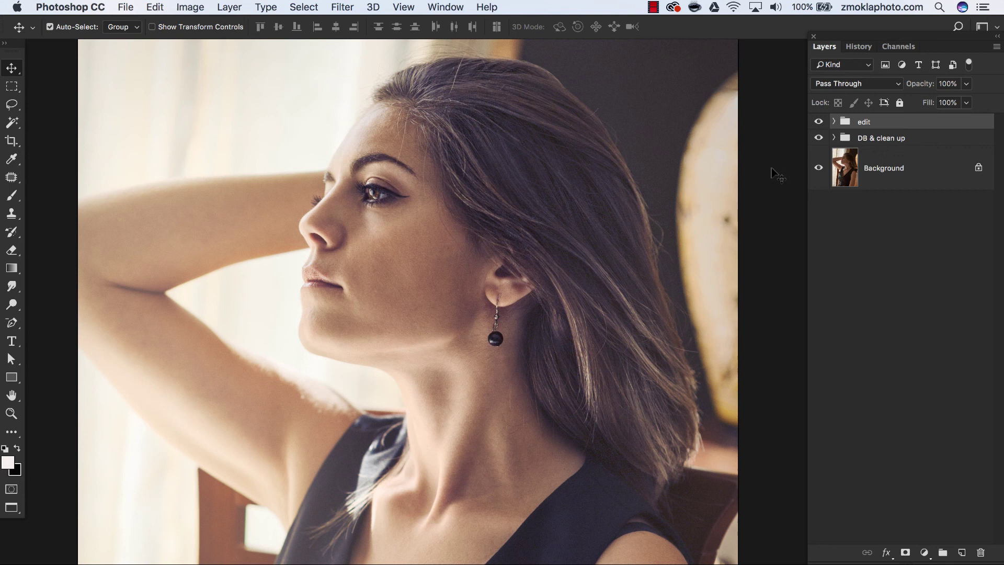
key("super+minus")
key("super+minus")
left_click_drag(661, 164, 665, 165)
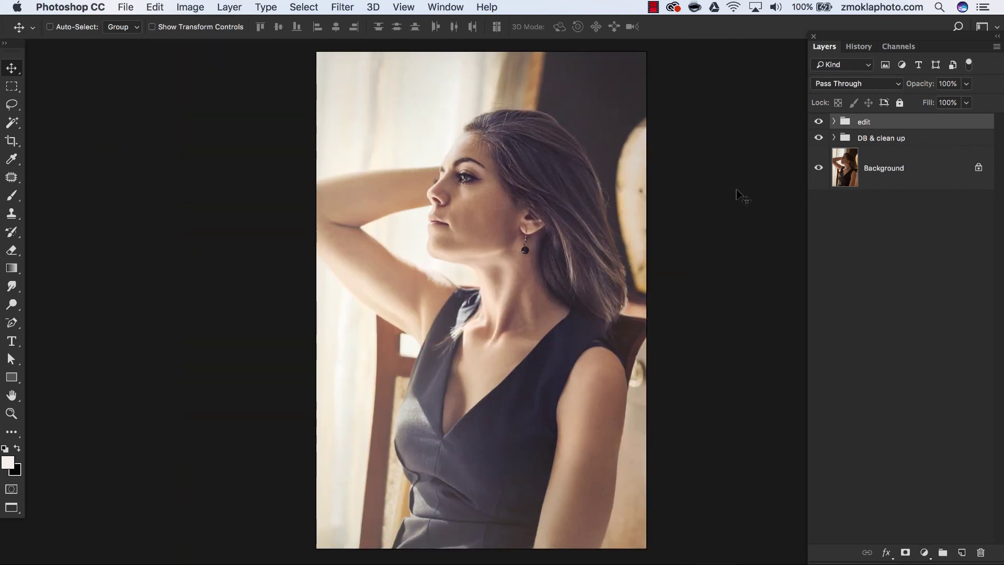